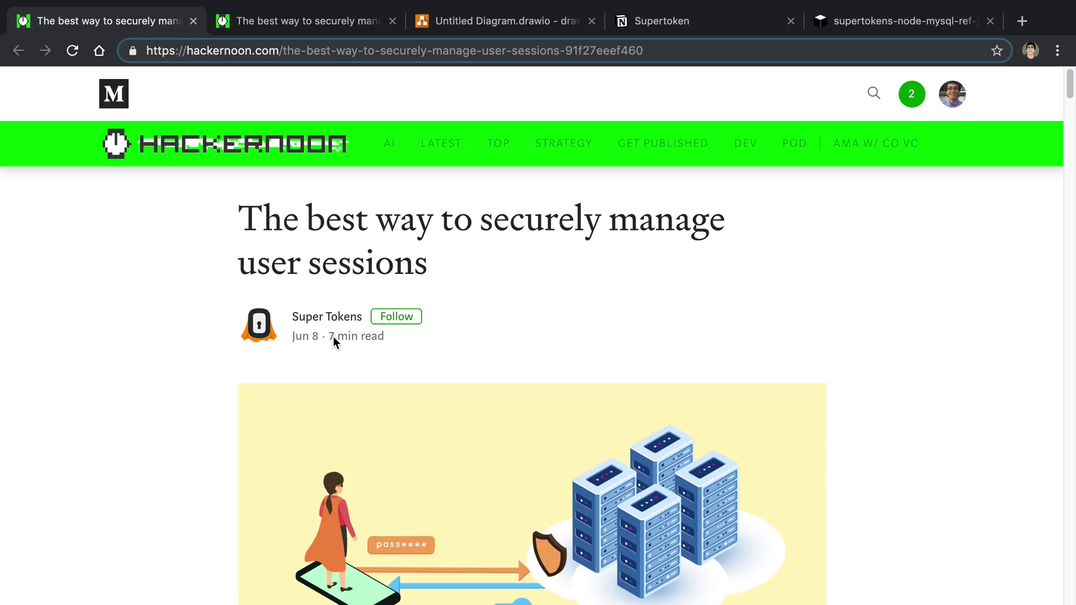
Step: Switch to the second Hacker Noon tab and scroll to the Suggested Auth flow diagrams
mouse_move(305, 319)
click(281, 23)
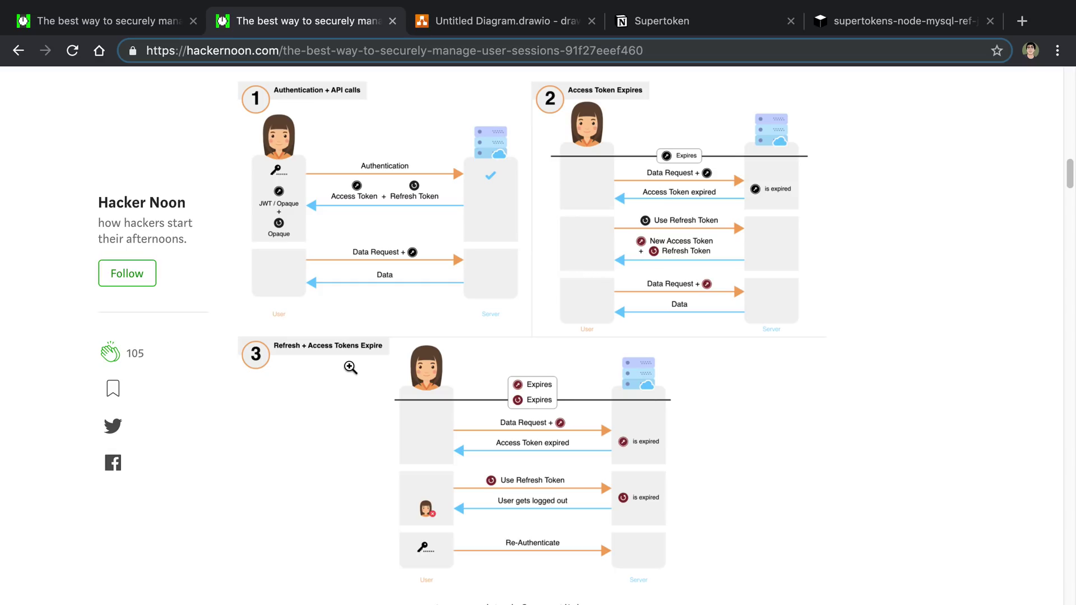
scroll(351, 367, down, 3)
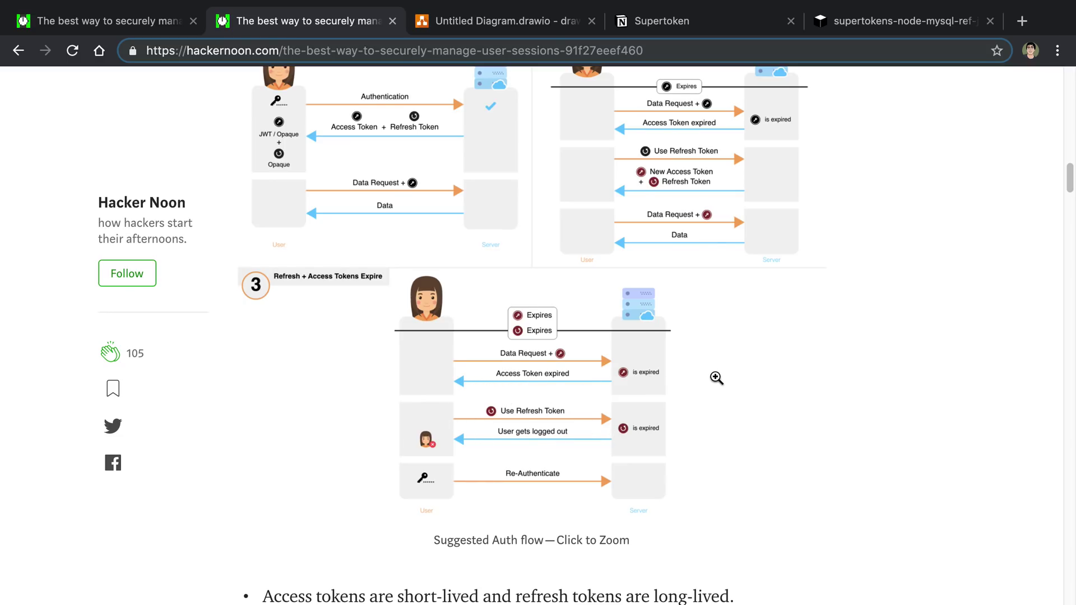
Step: Scroll to the RT0/RT1 theft example, highlight its three bullets, then return to the draw.io diagram
scroll(717, 378, up, 1)
scroll(717, 378, up, 1)
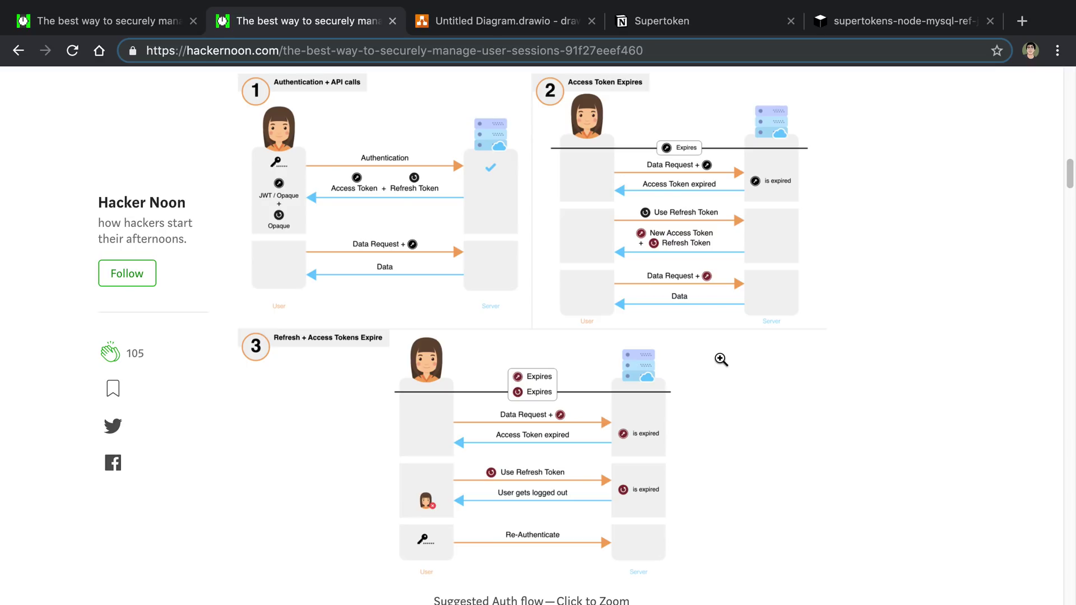
scroll(720, 359, down, 10)
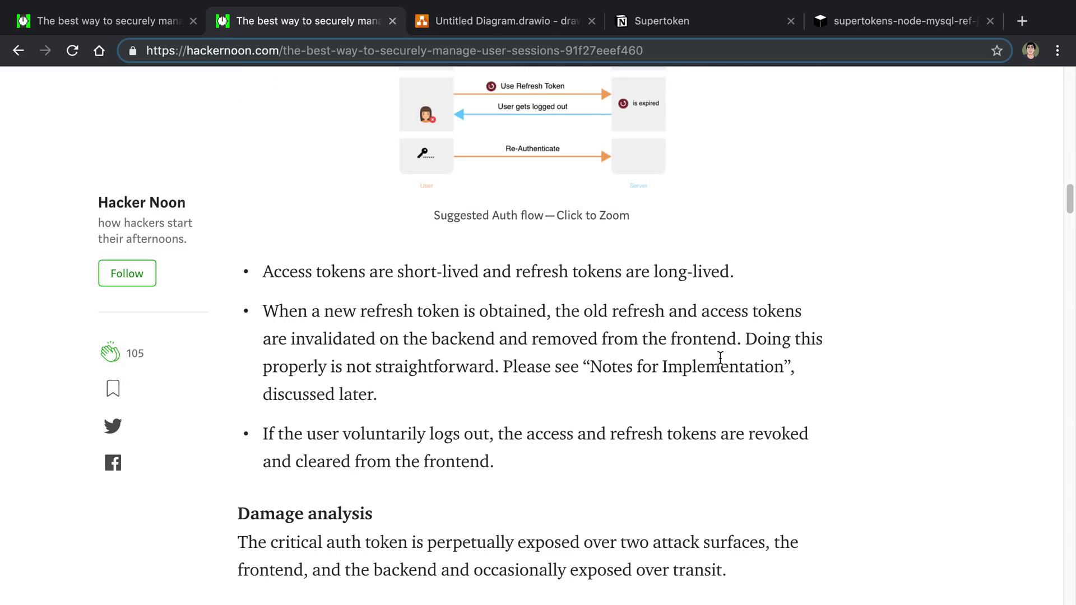
scroll(721, 358, down, 9)
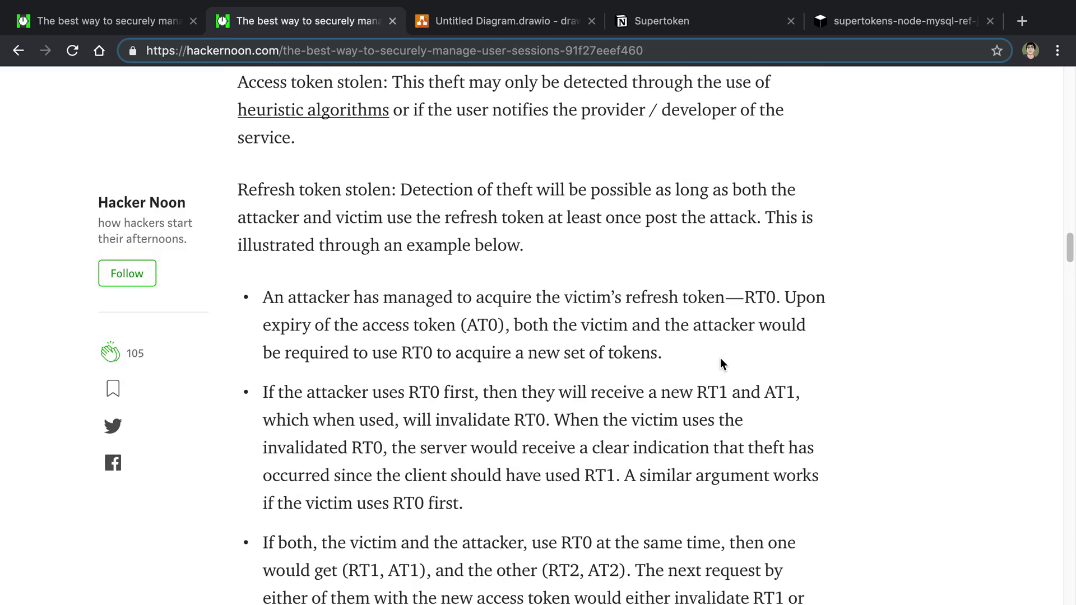
drag(263, 185, 809, 559)
click(916, 439)
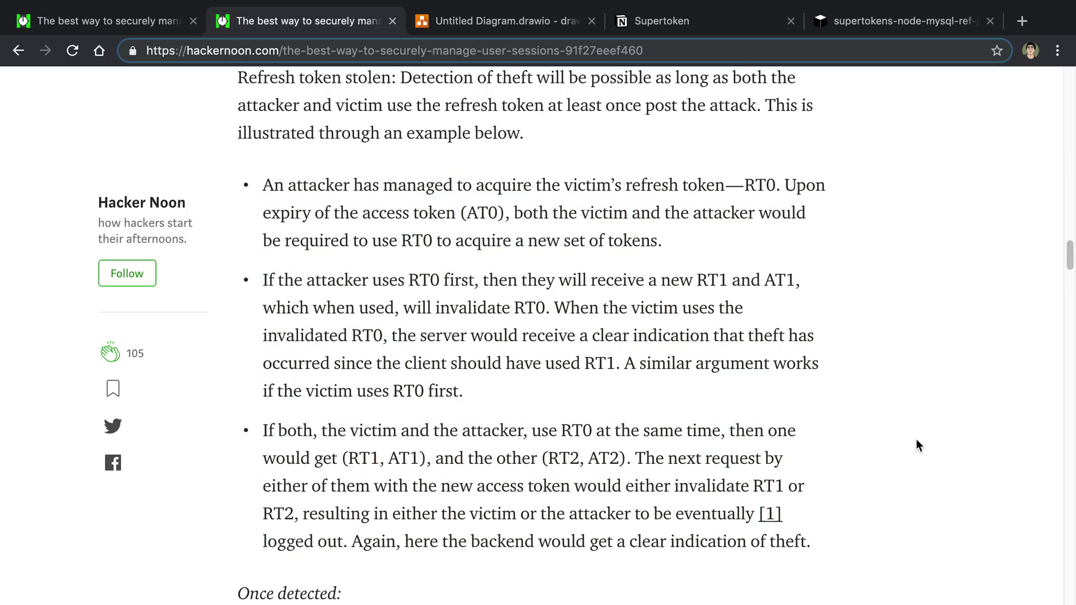
click(489, 28)
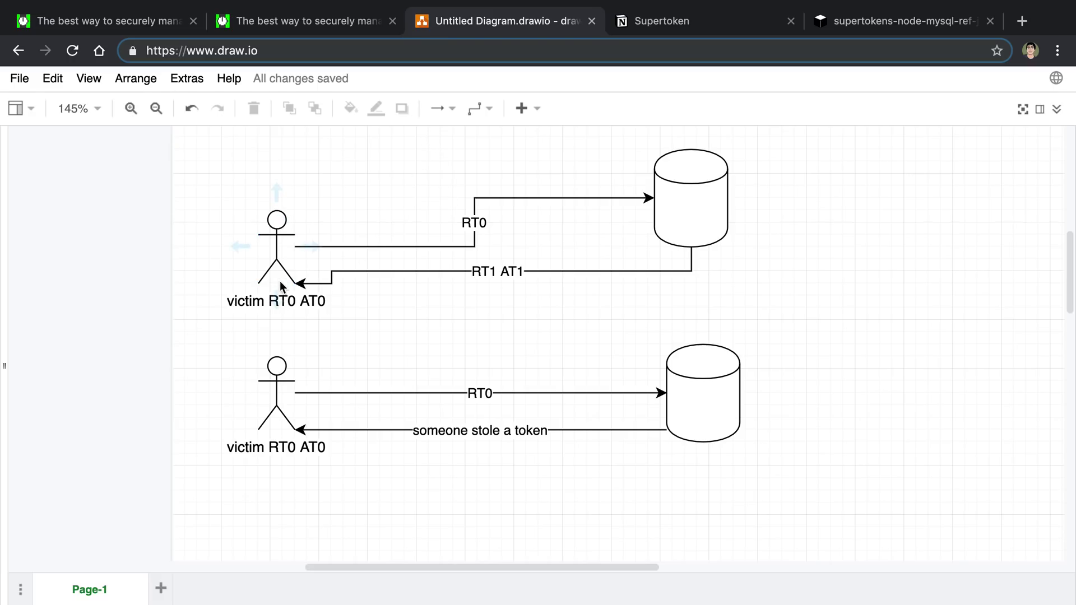
click(279, 262)
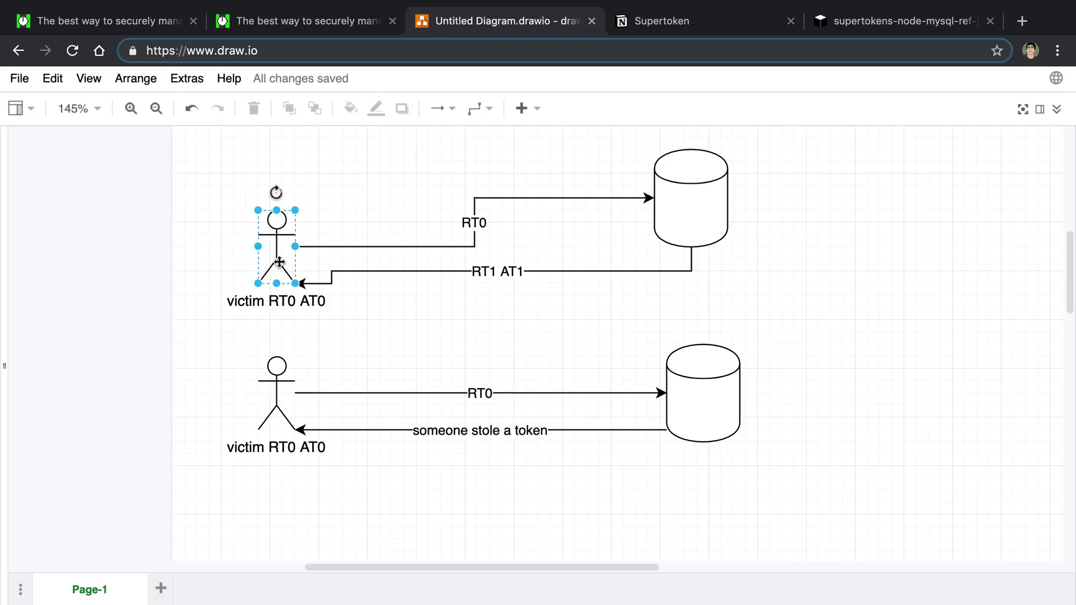
click(383, 184)
click(270, 436)
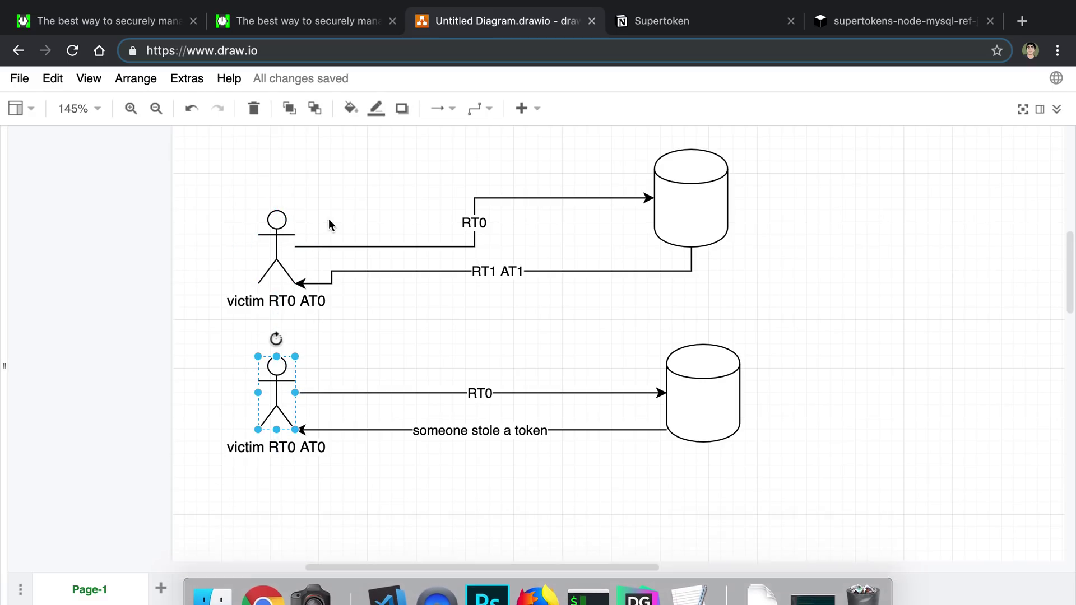
Step: Relabel the bottom stick figure from 'victim RT0 AT0' to 'attacker RT0 AT0'
double_click(248, 446)
click(236, 447)
click(268, 447)
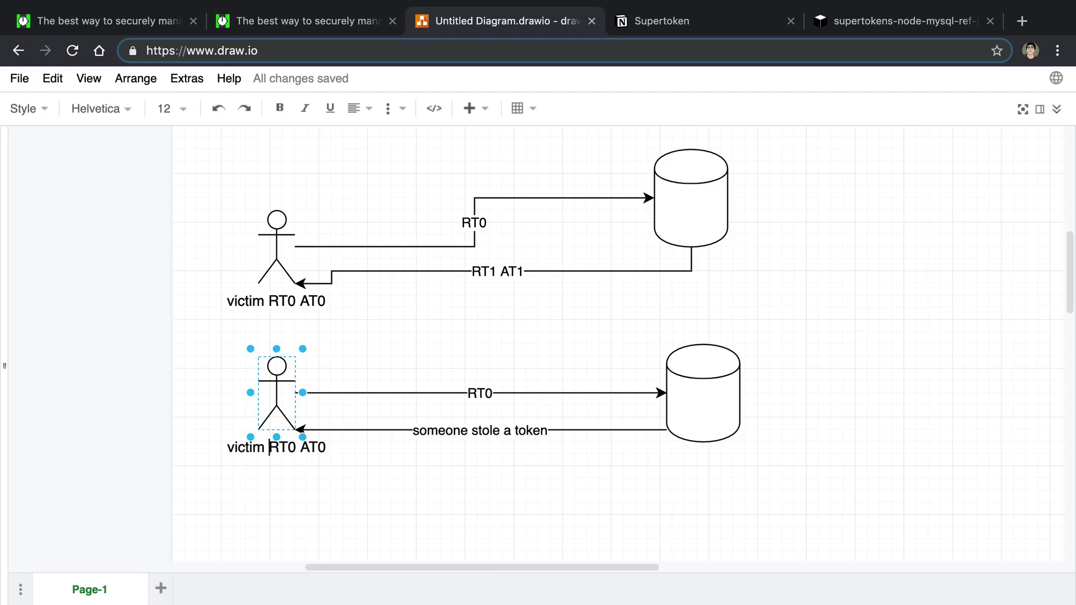
key(BackSpace)
key(BackSpace)
key(BackSpace)
key(BackSpace)
key(BackSpace)
key(BackSpace)
key(BackSpace)
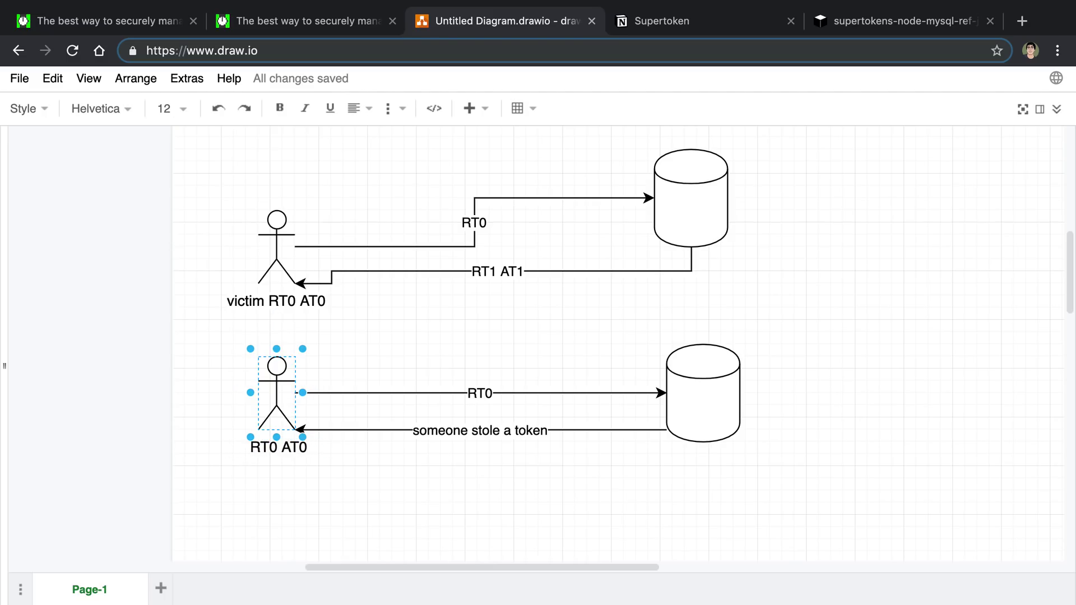
text(attacker)
click(353, 484)
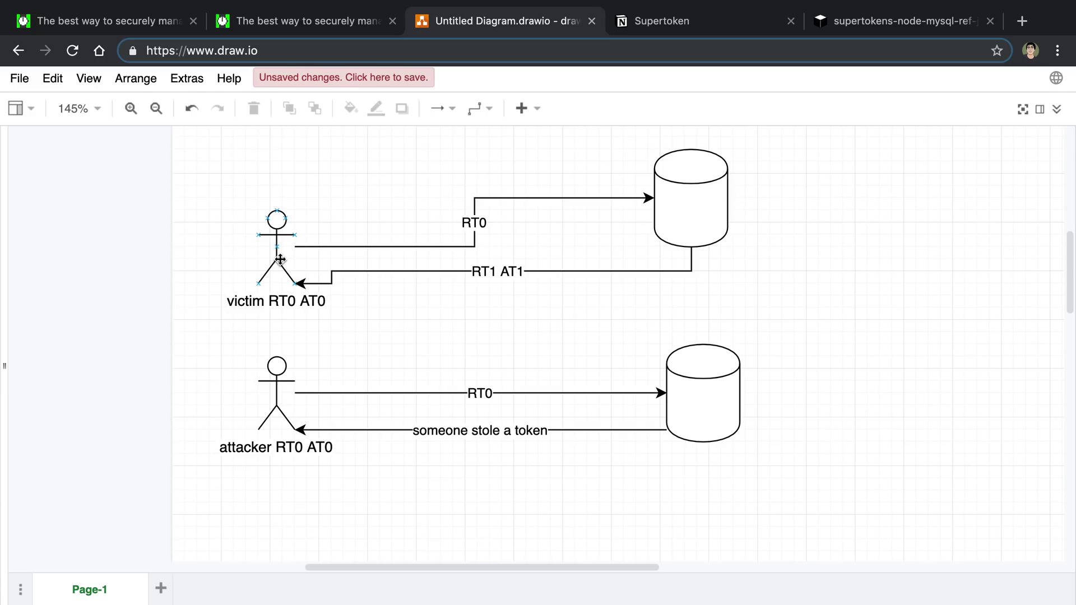
Step: Inspect the victim's flow: the top database cylinder, the RT1 AT1 return arrow and the RT0 arrow
click(674, 207)
click(641, 241)
click(701, 220)
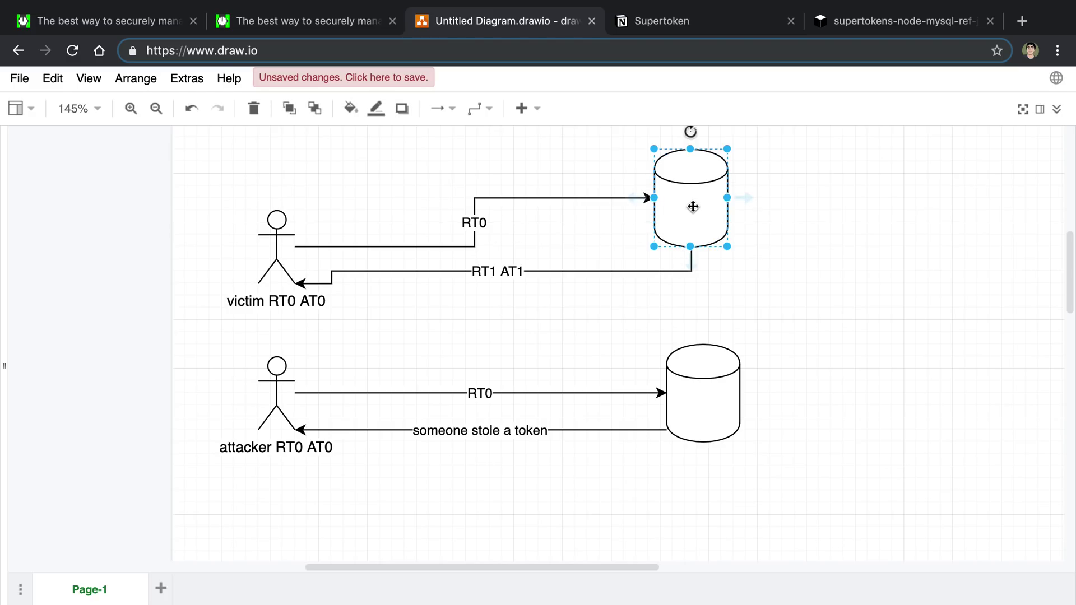
click(512, 277)
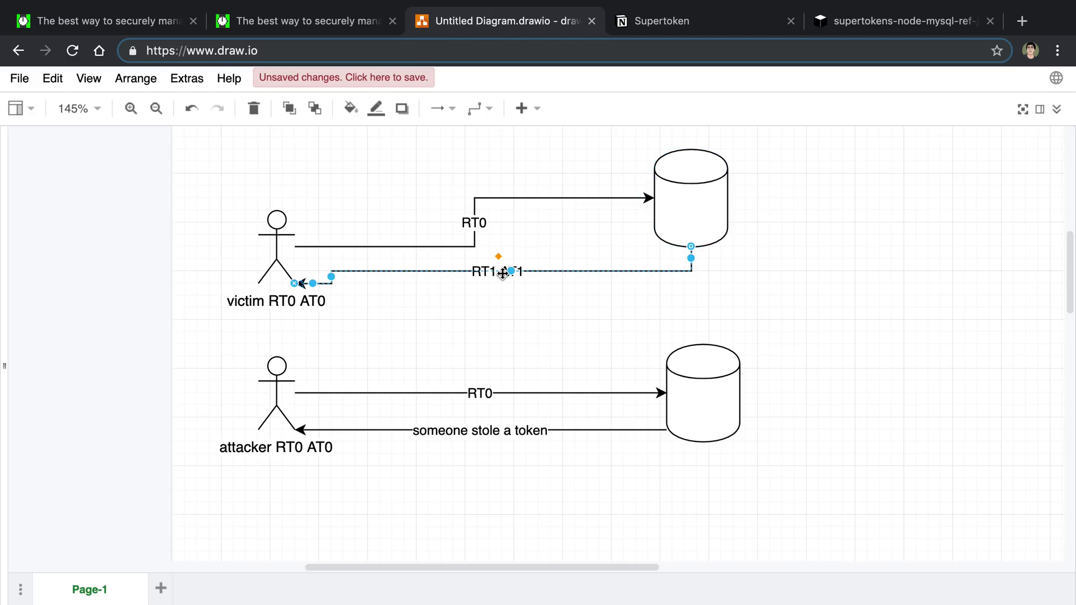
click(426, 300)
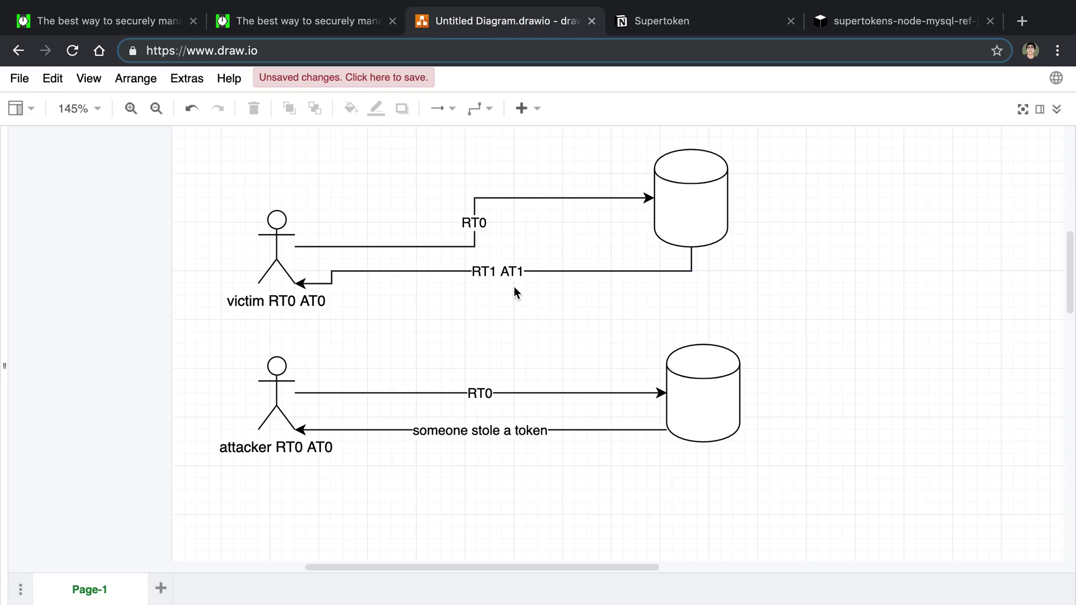
click(676, 227)
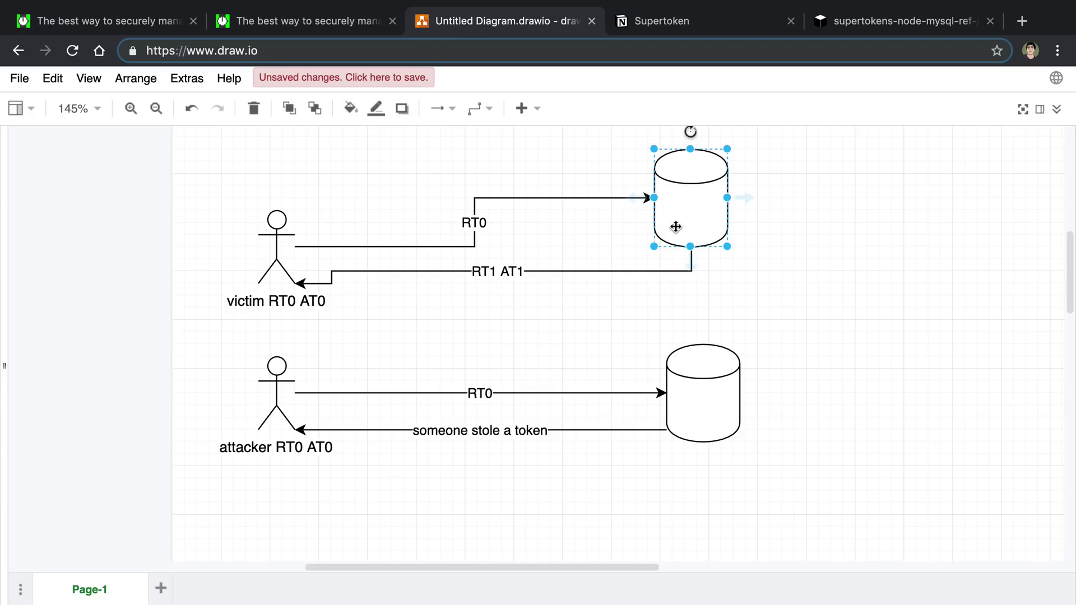
click(475, 223)
click(509, 233)
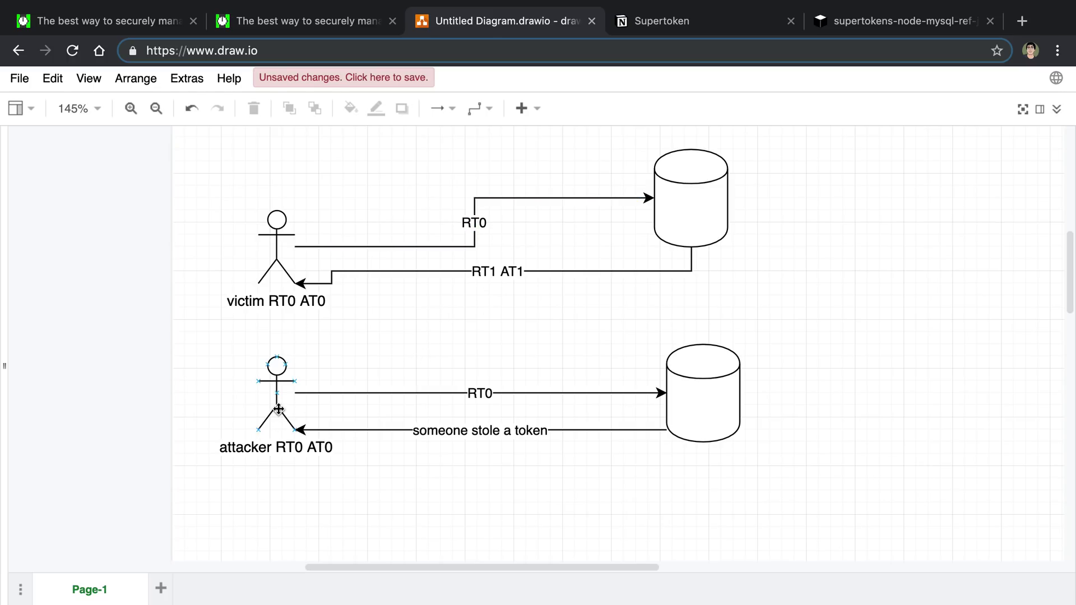
Step: Inspect the attacker's database, RT0 arrow and label, then return to the Hacker Noon article
click(543, 408)
click(695, 390)
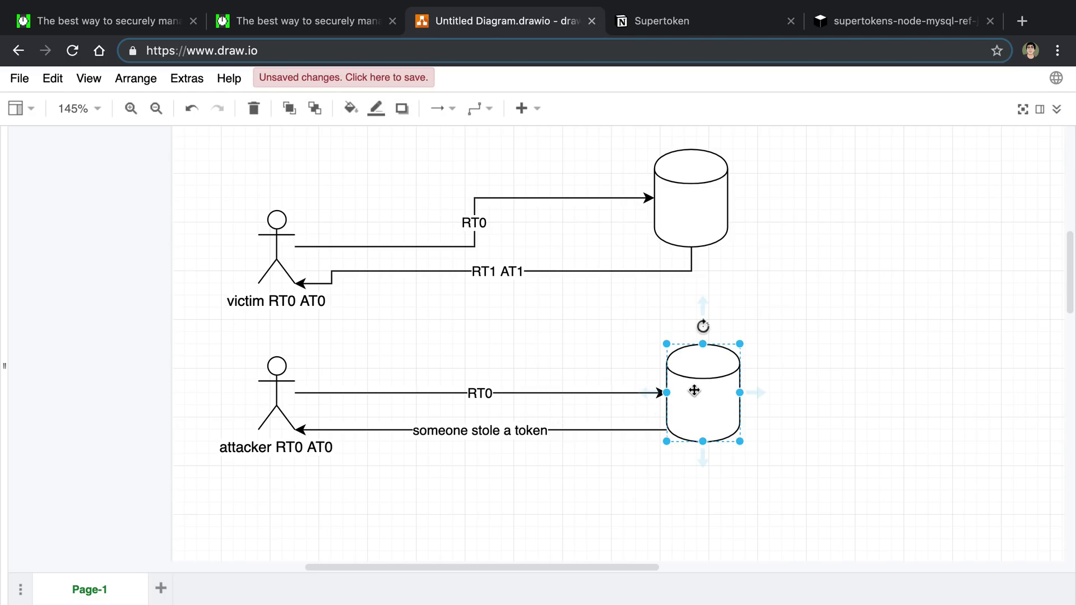
click(482, 396)
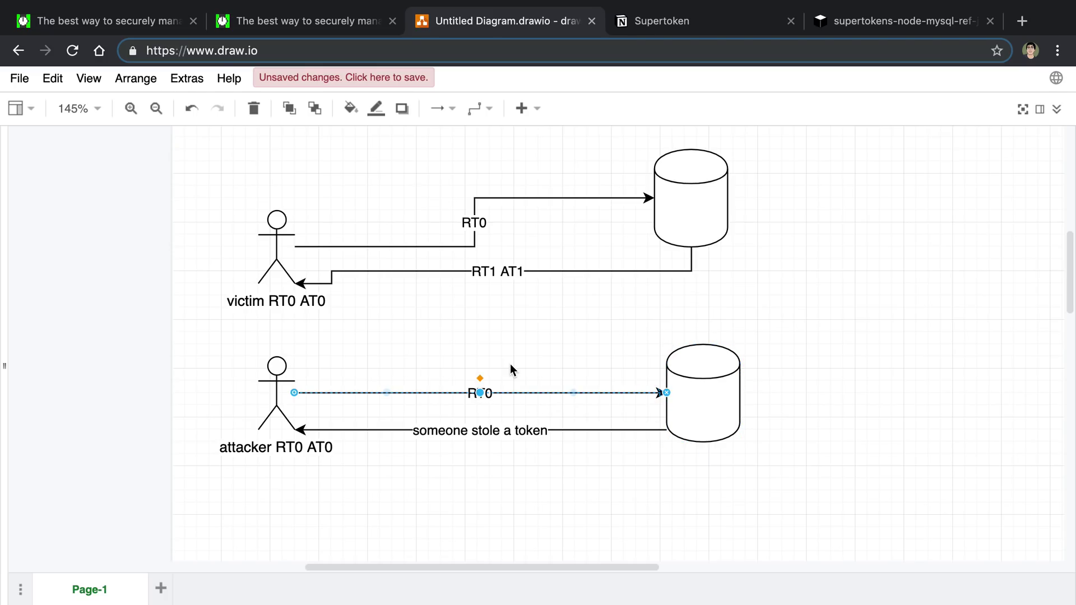
click(547, 334)
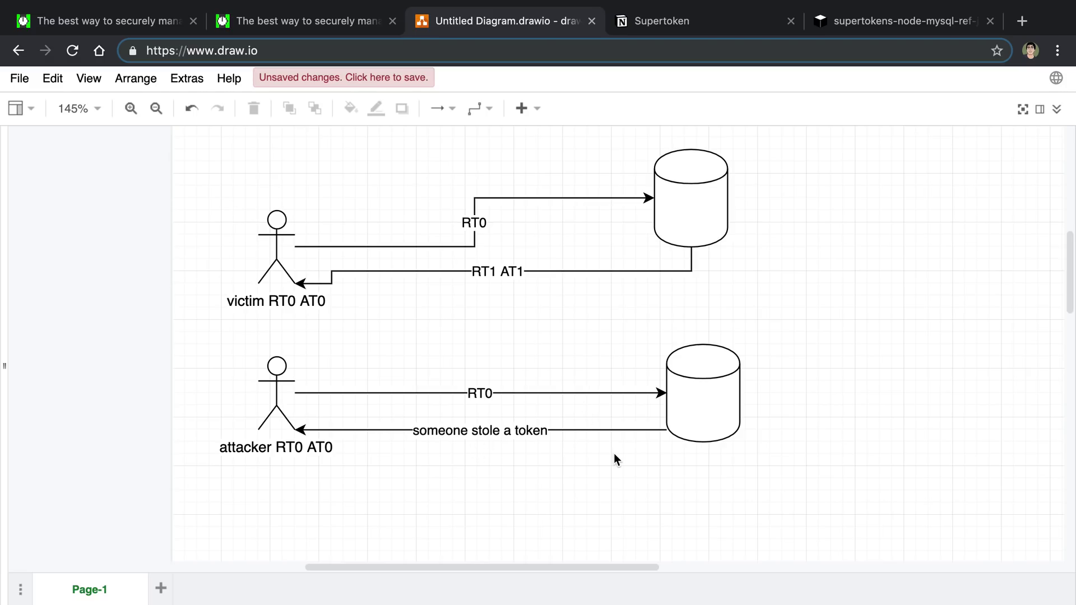
click(275, 259)
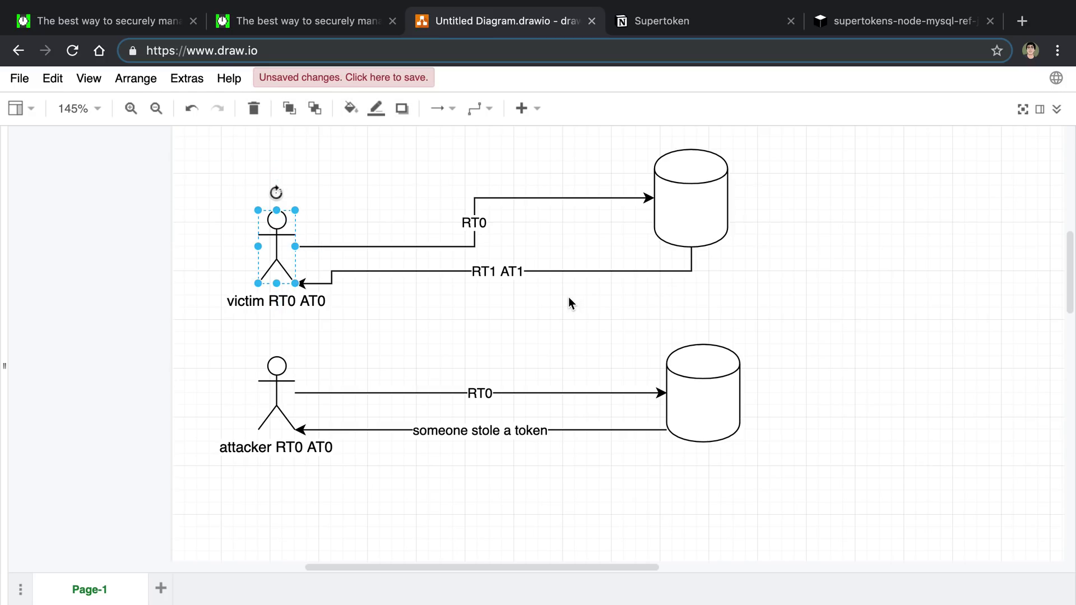
click(497, 279)
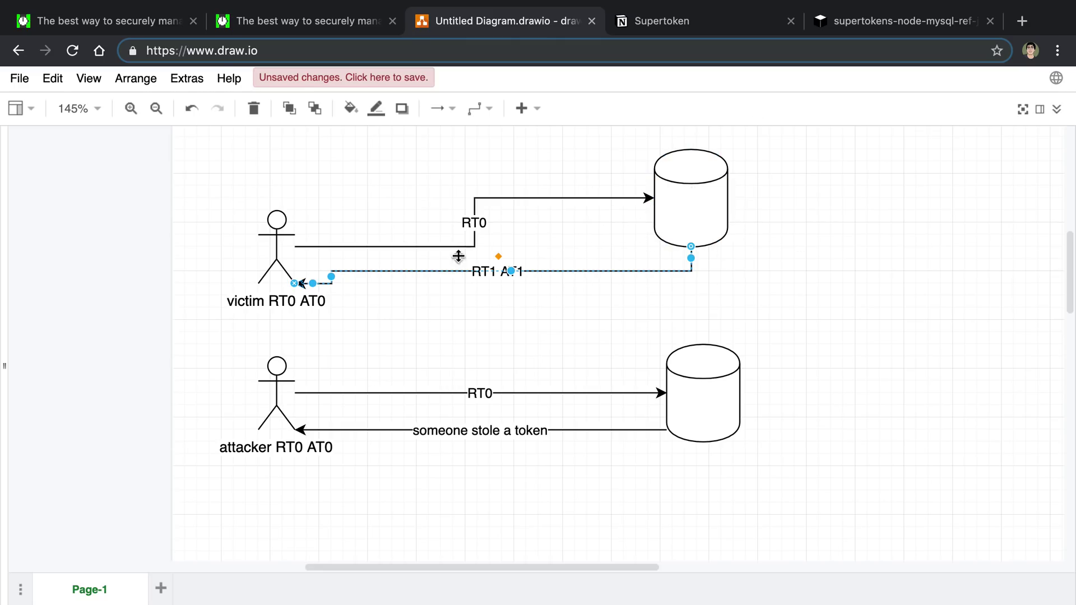
click(524, 367)
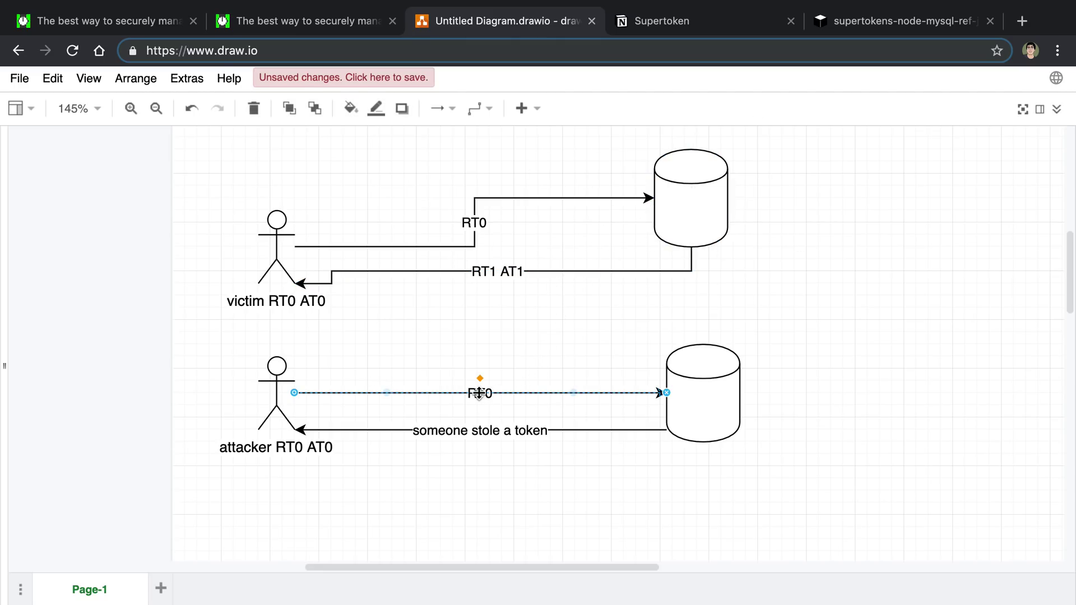
double_click(480, 393)
click(566, 337)
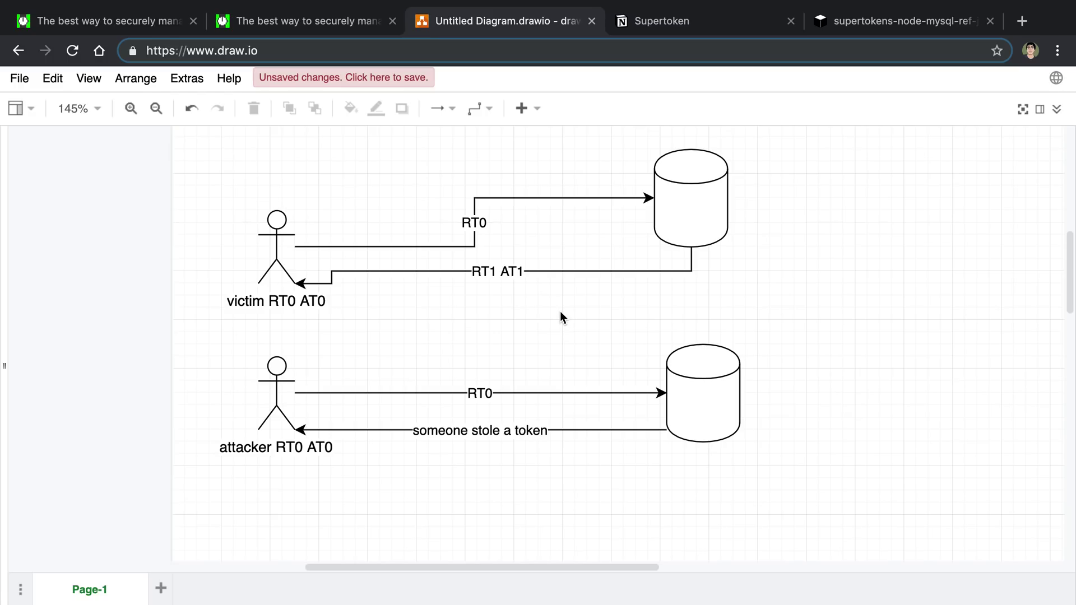
click(349, 27)
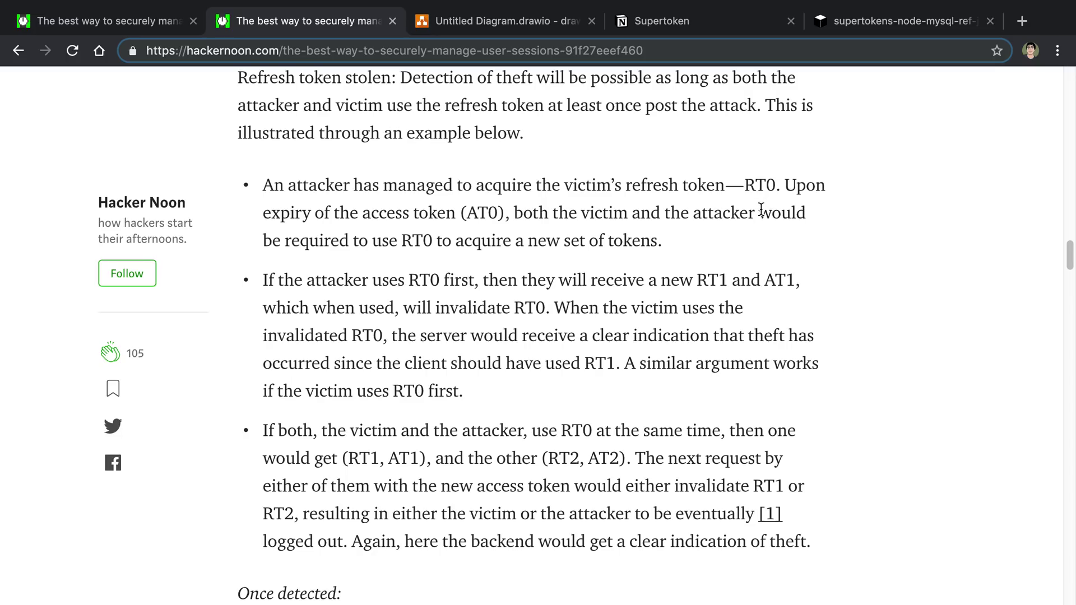
Step: Glance at the draw.io diagram, then go back to the Hacker Noon article and scroll it
click(533, 24)
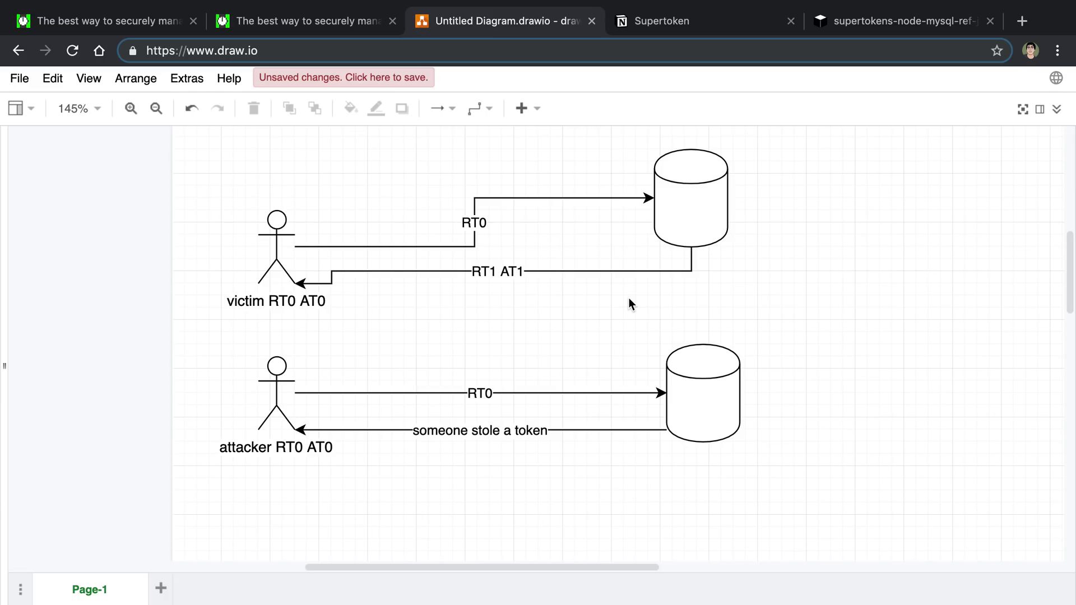
click(358, 32)
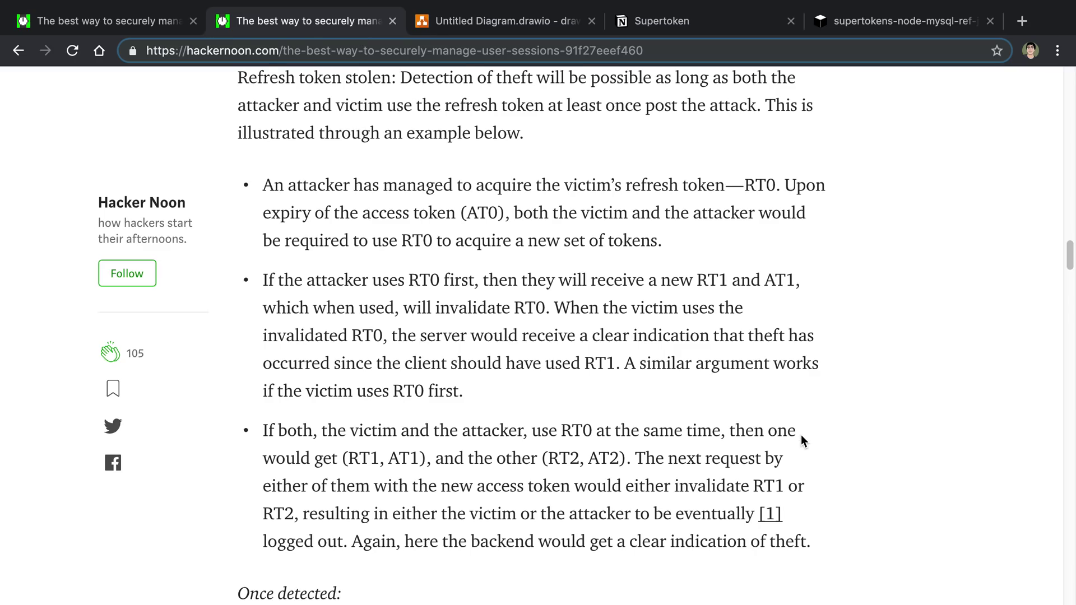
scroll(801, 440, down, 20)
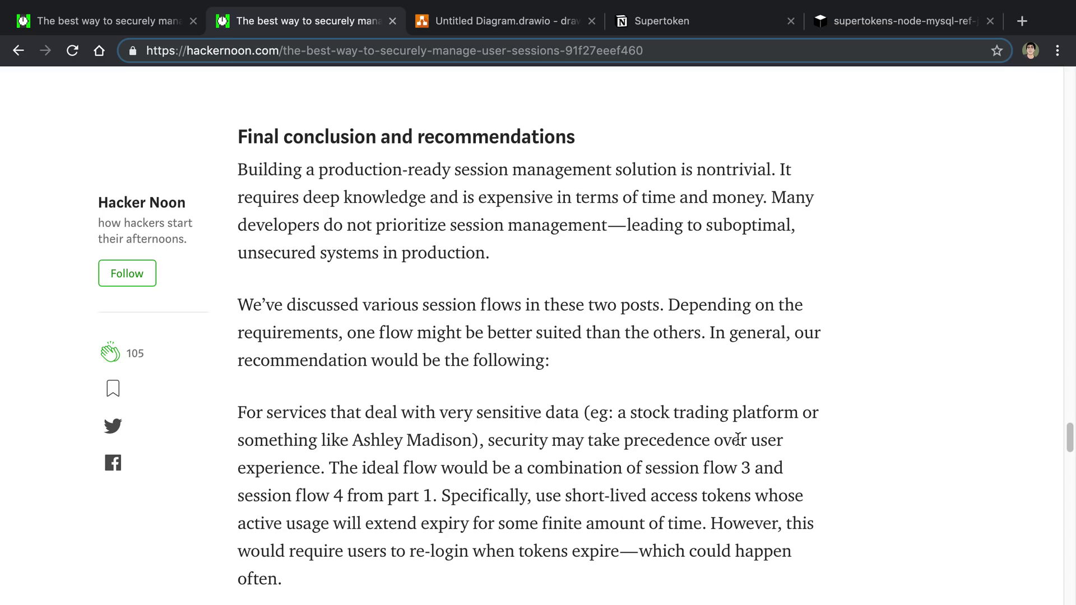
scroll(738, 439, up, 5)
Step: Open the supertokens-node-mysql-ref-jwt GitHub repo, place its tab after the diagram, and scroll the README
click(512, 306)
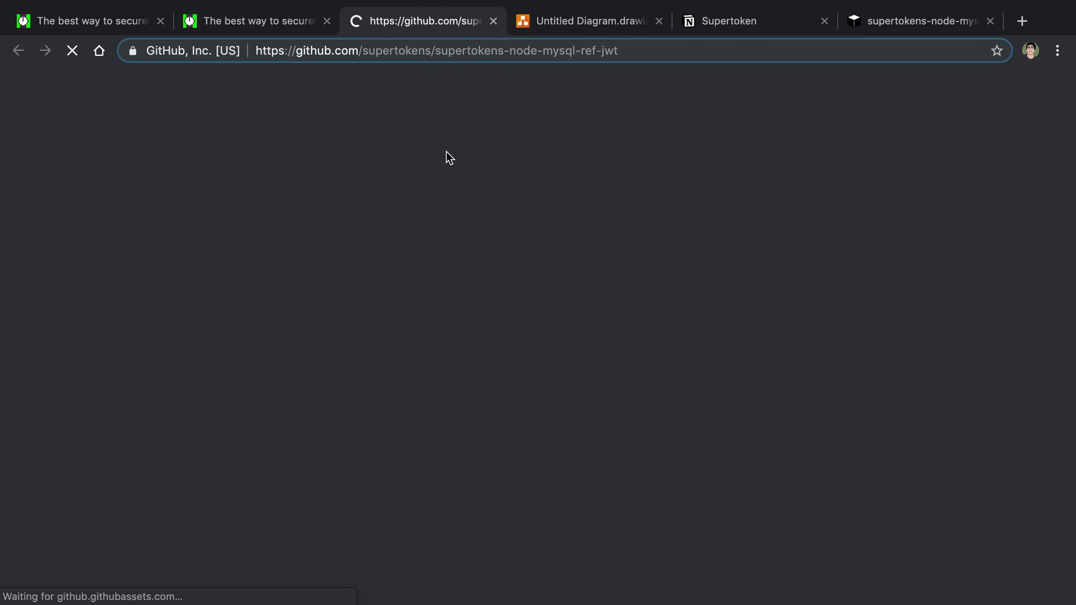
drag(448, 23, 546, 25)
scroll(413, 446, down, 5)
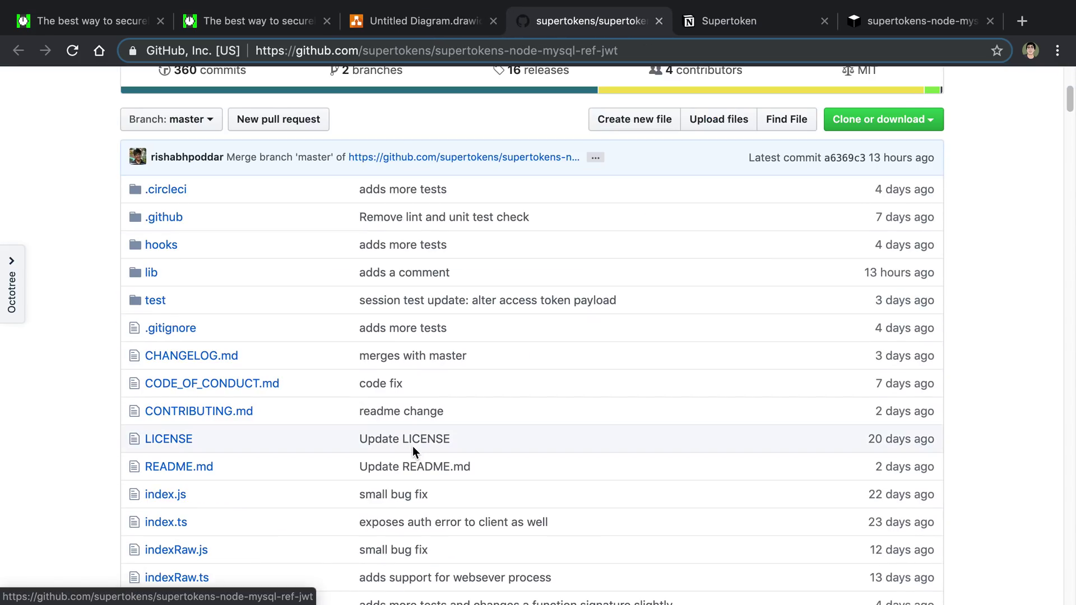
scroll(413, 446, down, 20)
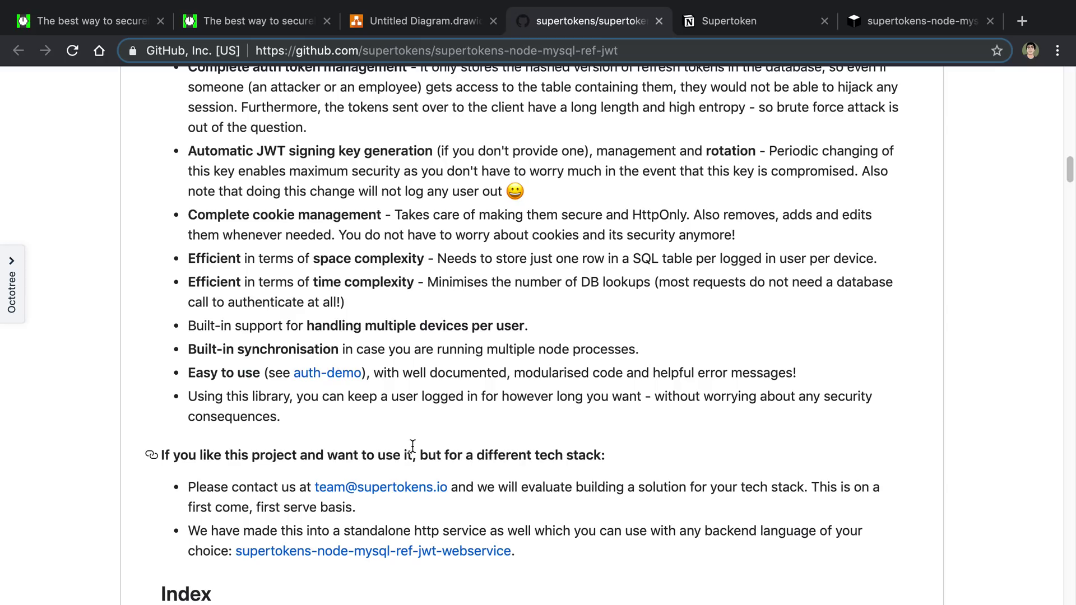